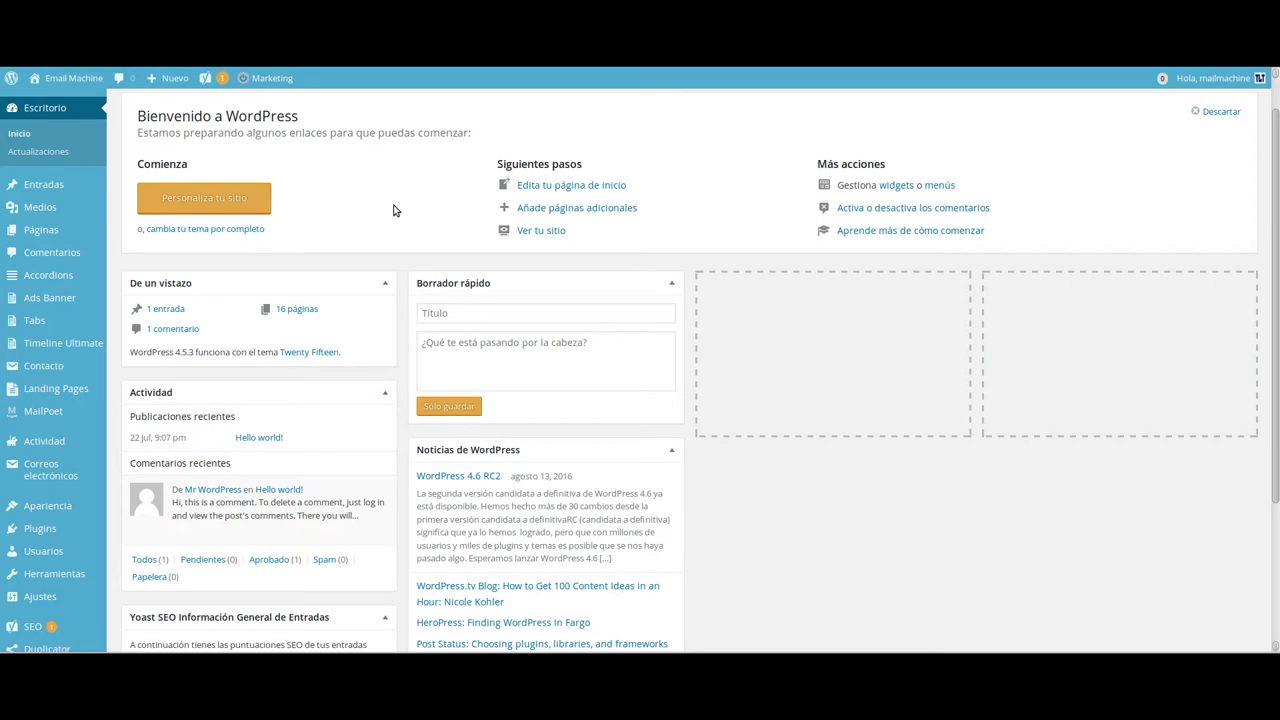
scroll(89, 428, down, 2)
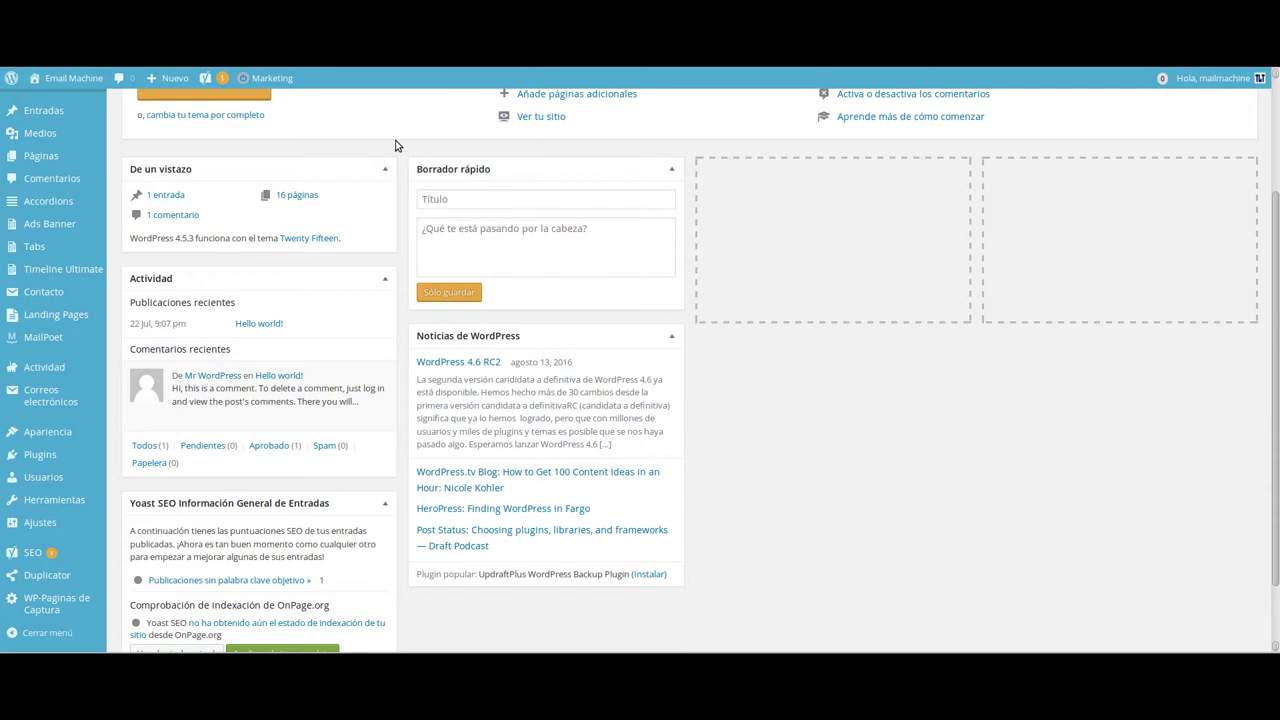
scroll(450, 200, up, 2)
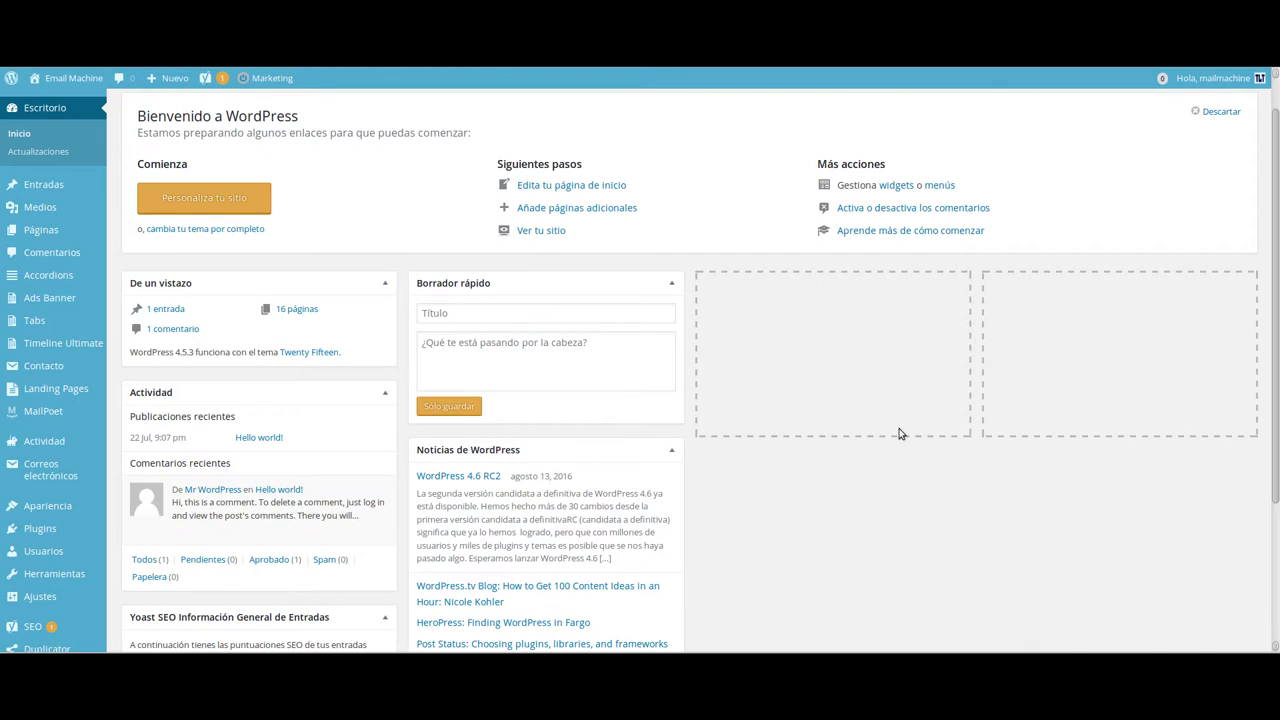
right_click(1148, 634)
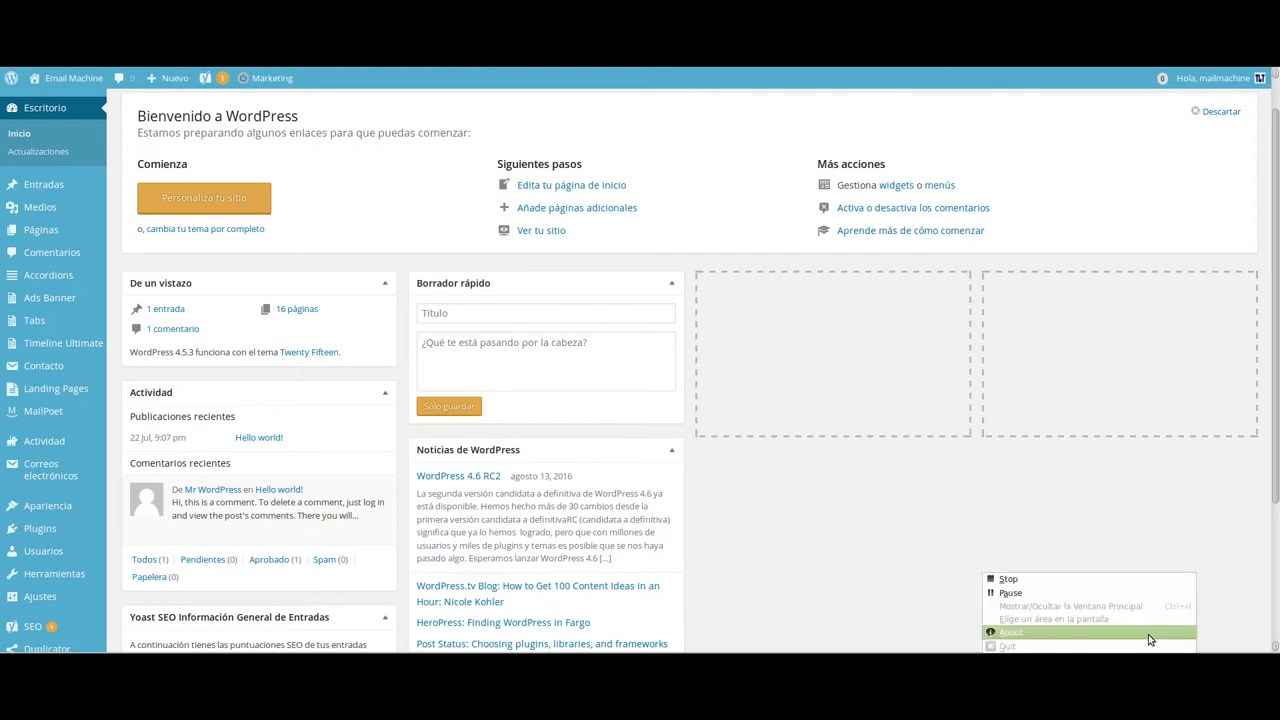
click(1070, 606)
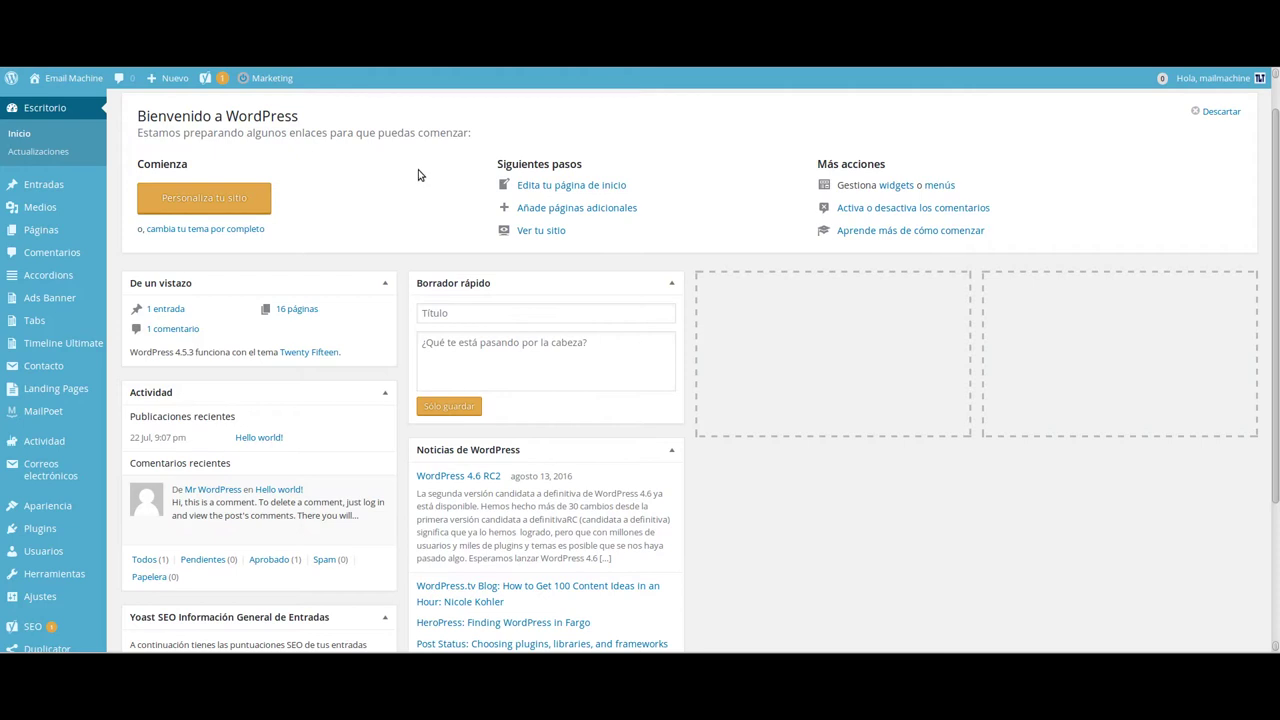
scroll(421, 175, down, 1)
scroll(420, 175, down, 2)
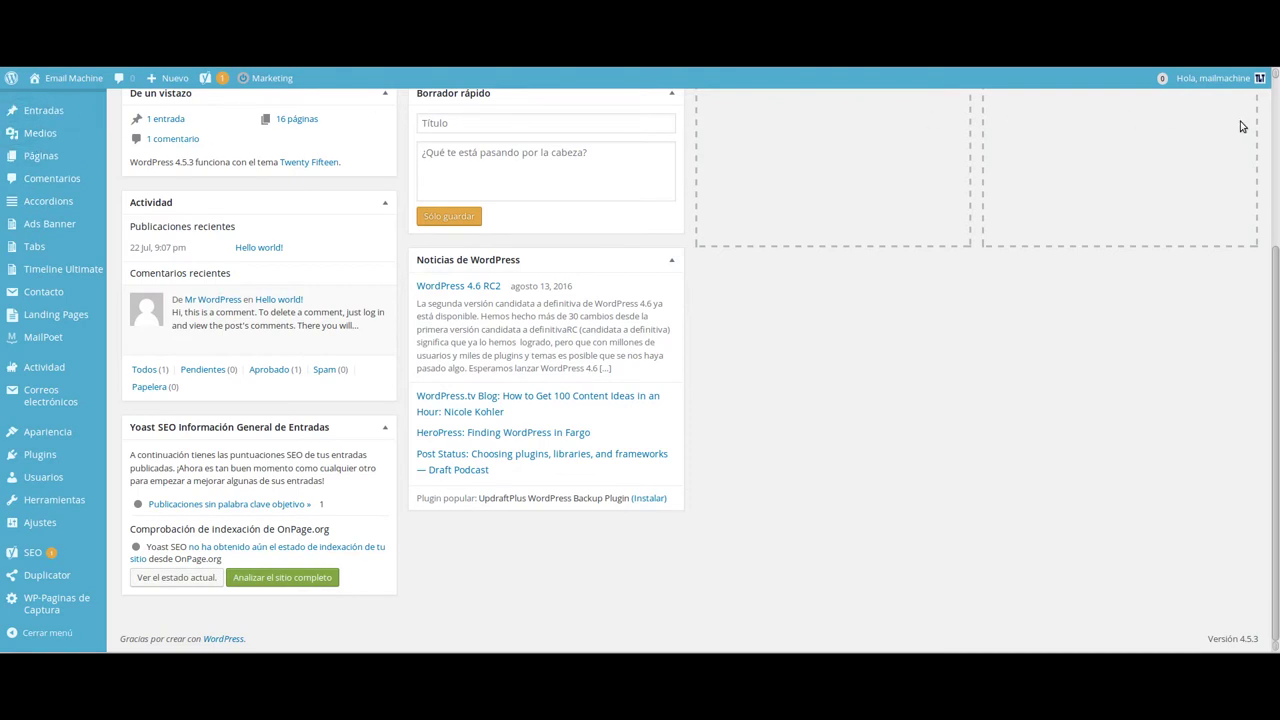
mouse_move(36, 154)
mouse_move(77, 82)
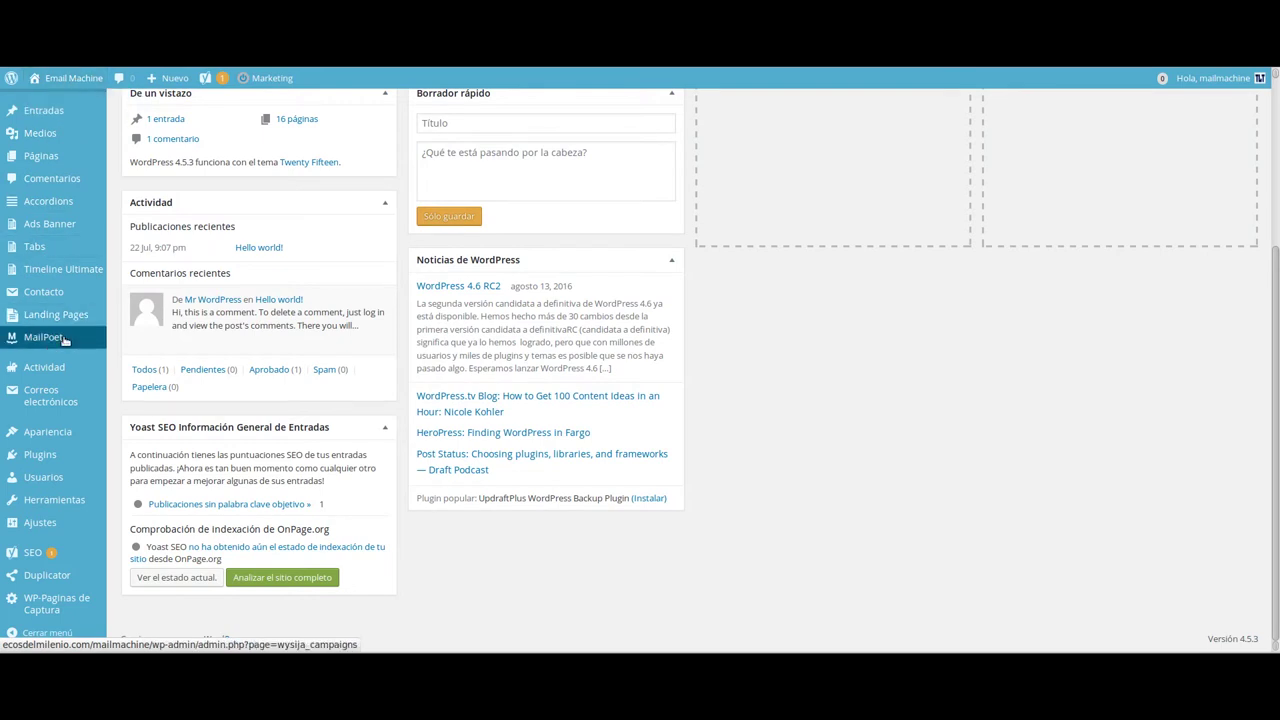
mouse_move(55, 273)
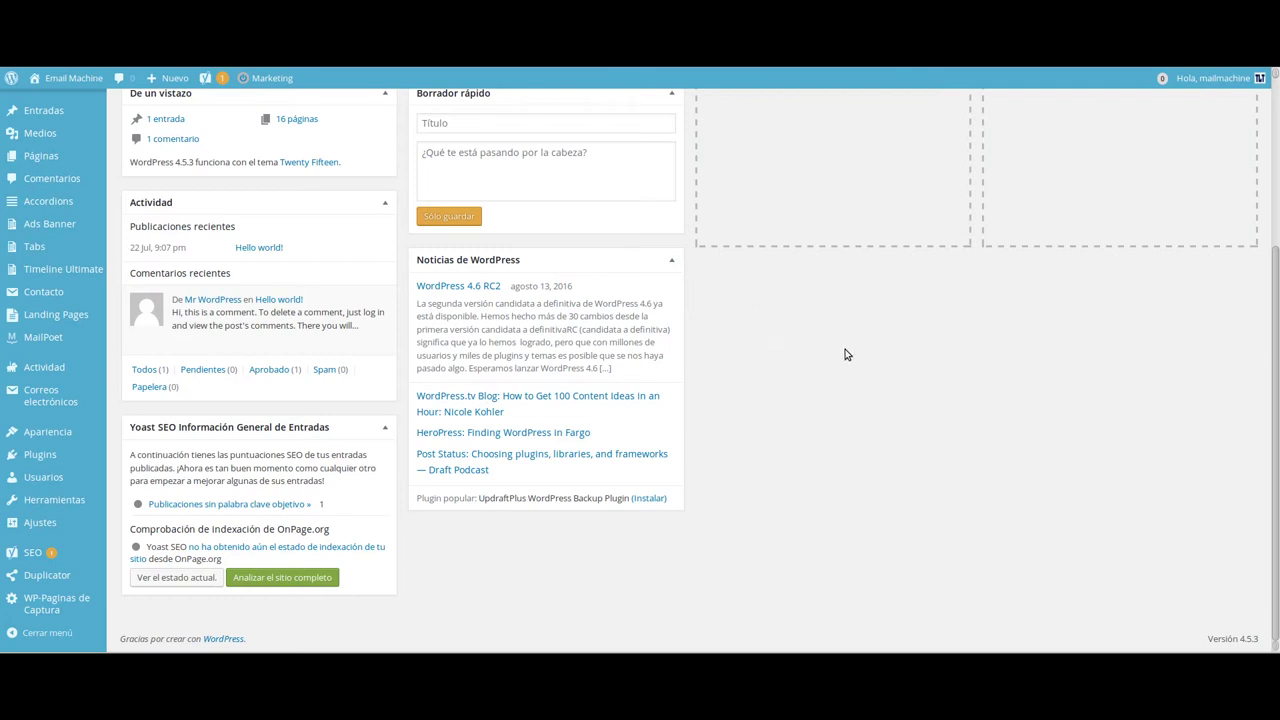
scroll(846, 354, up, 5)
scroll(846, 354, down, 2)
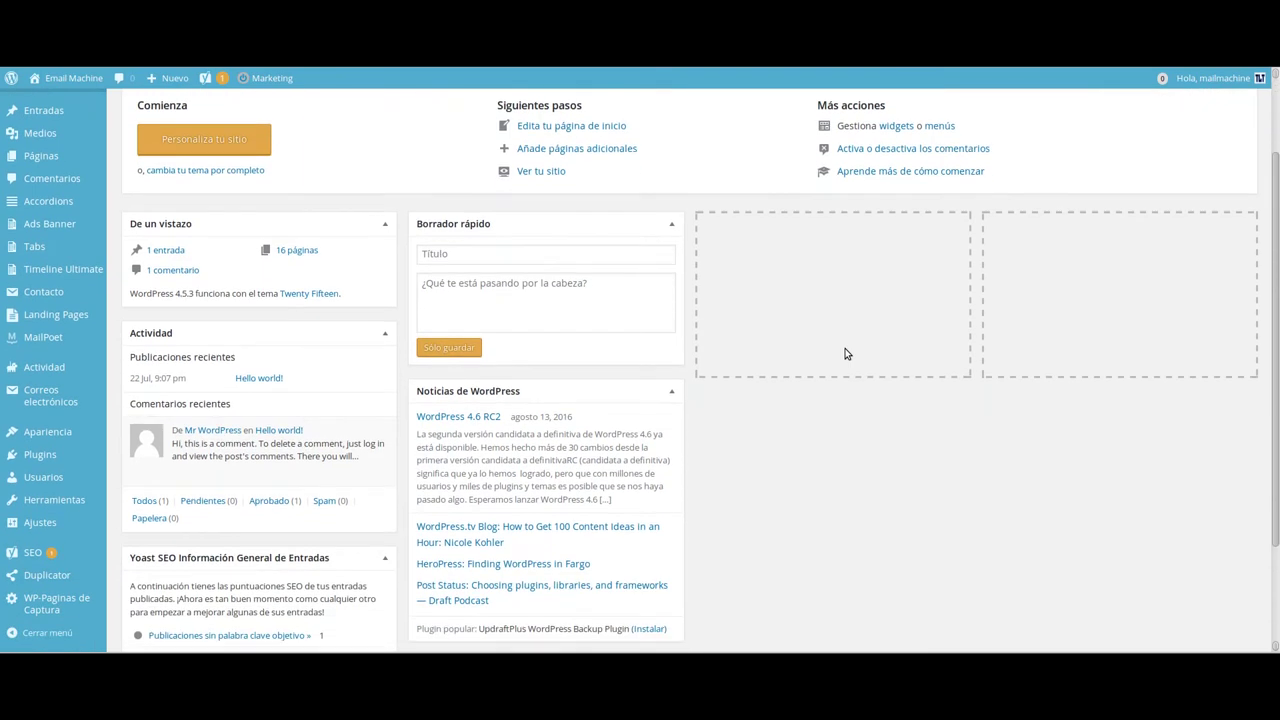
scroll(846, 354, down, 2)
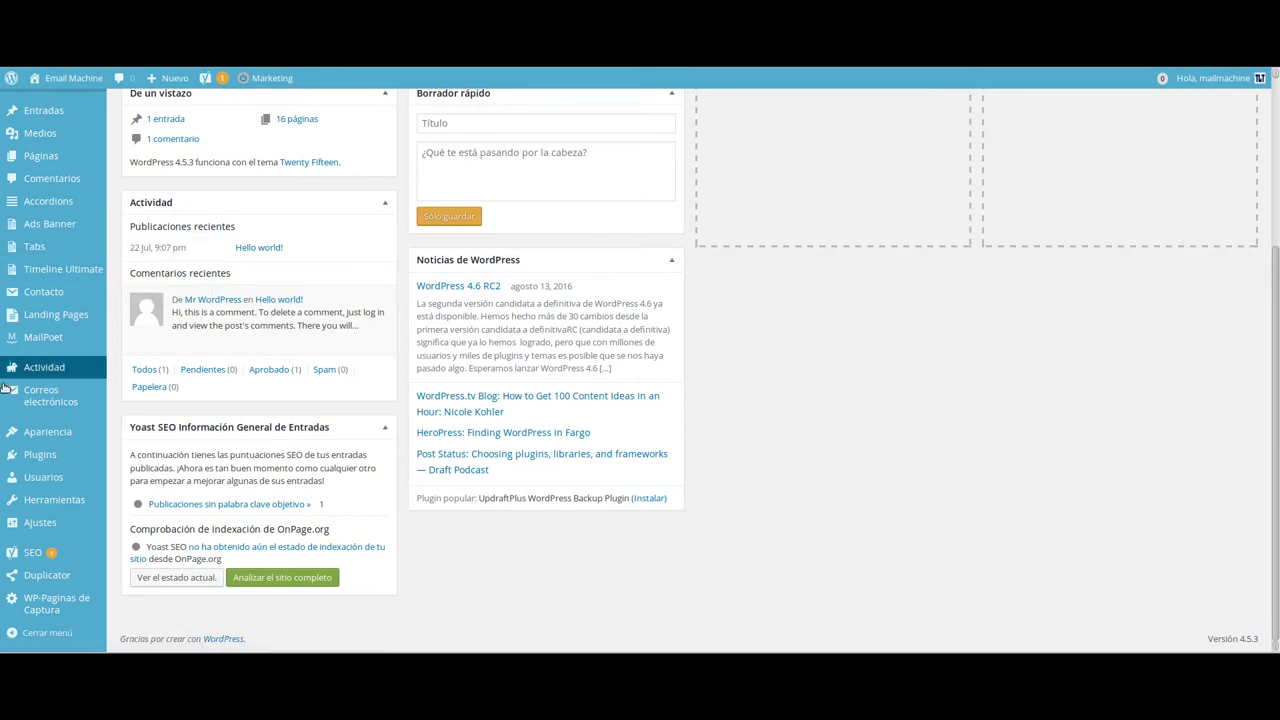
Start a new package in Duplicator with the default setup and run its system scan.
mouse_move(53, 437)
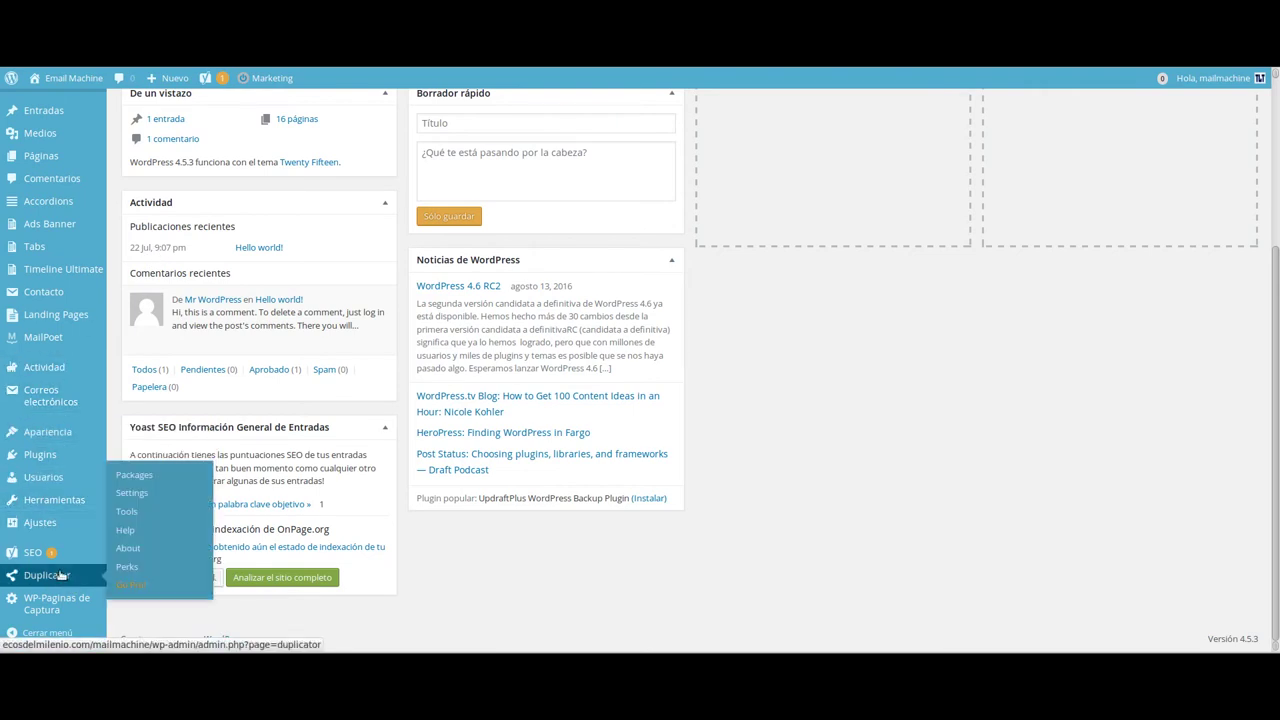
mouse_move(40, 514)
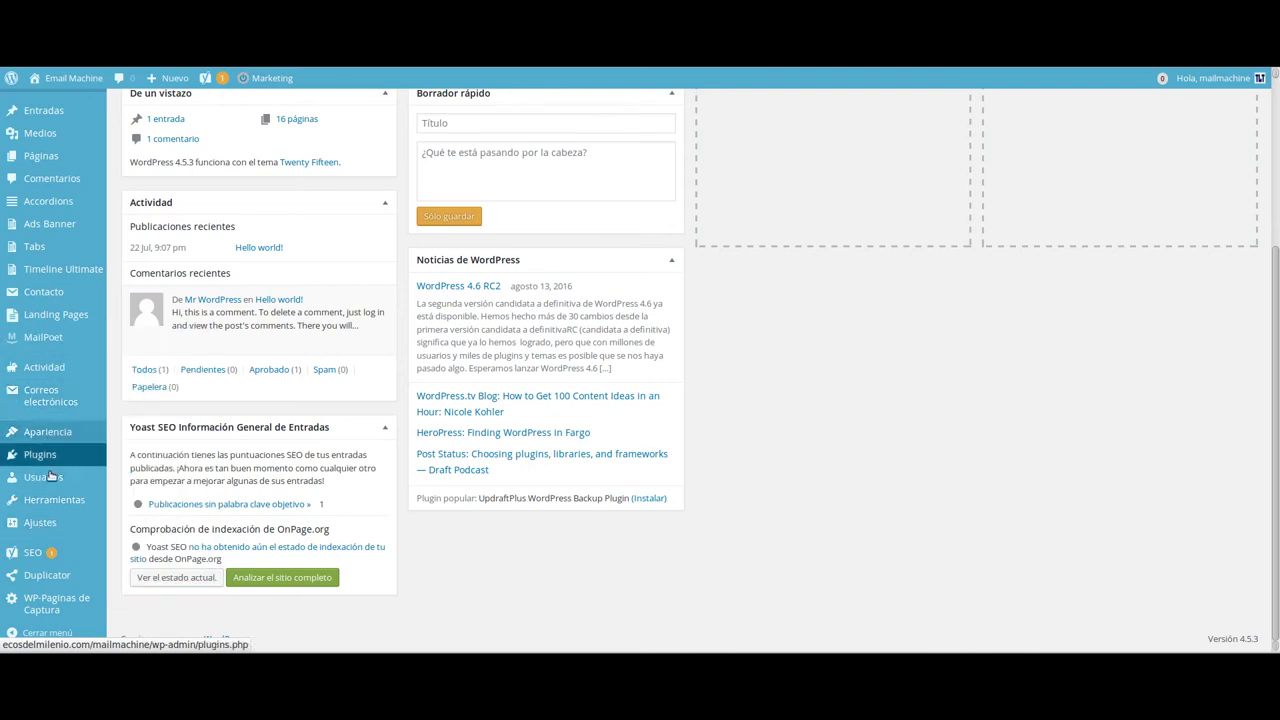
mouse_move(54, 582)
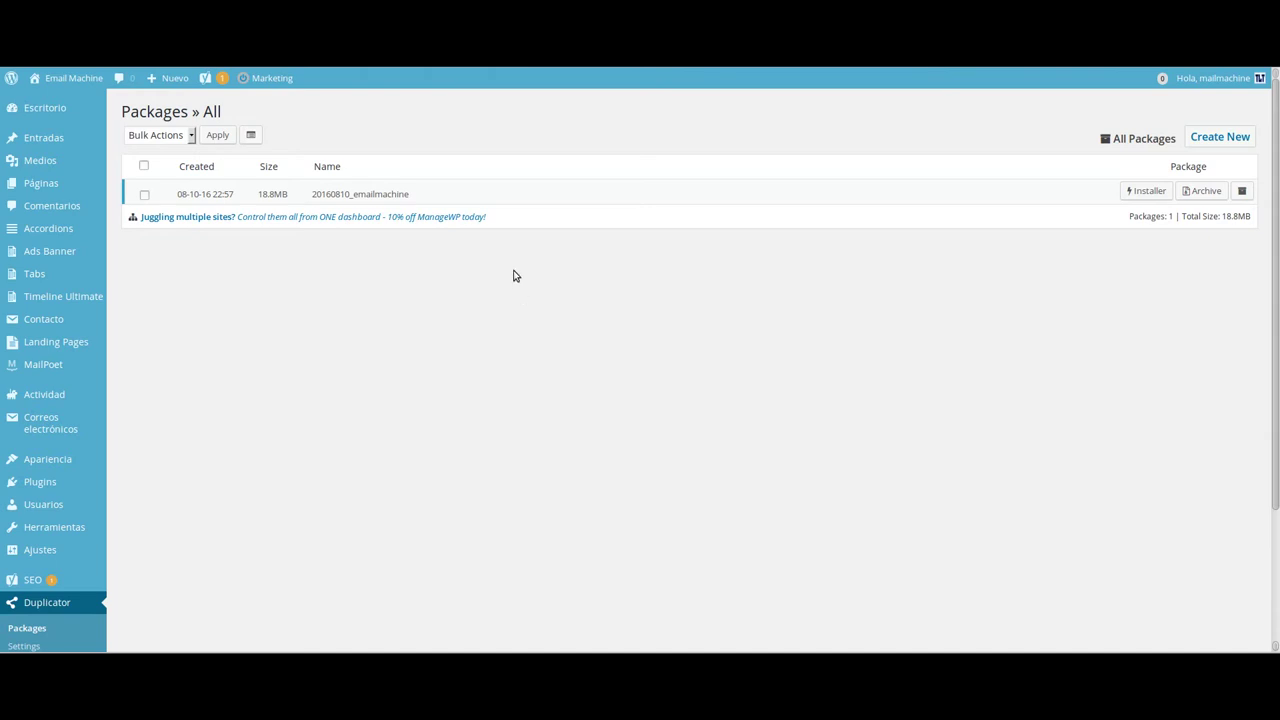
click(1207, 141)
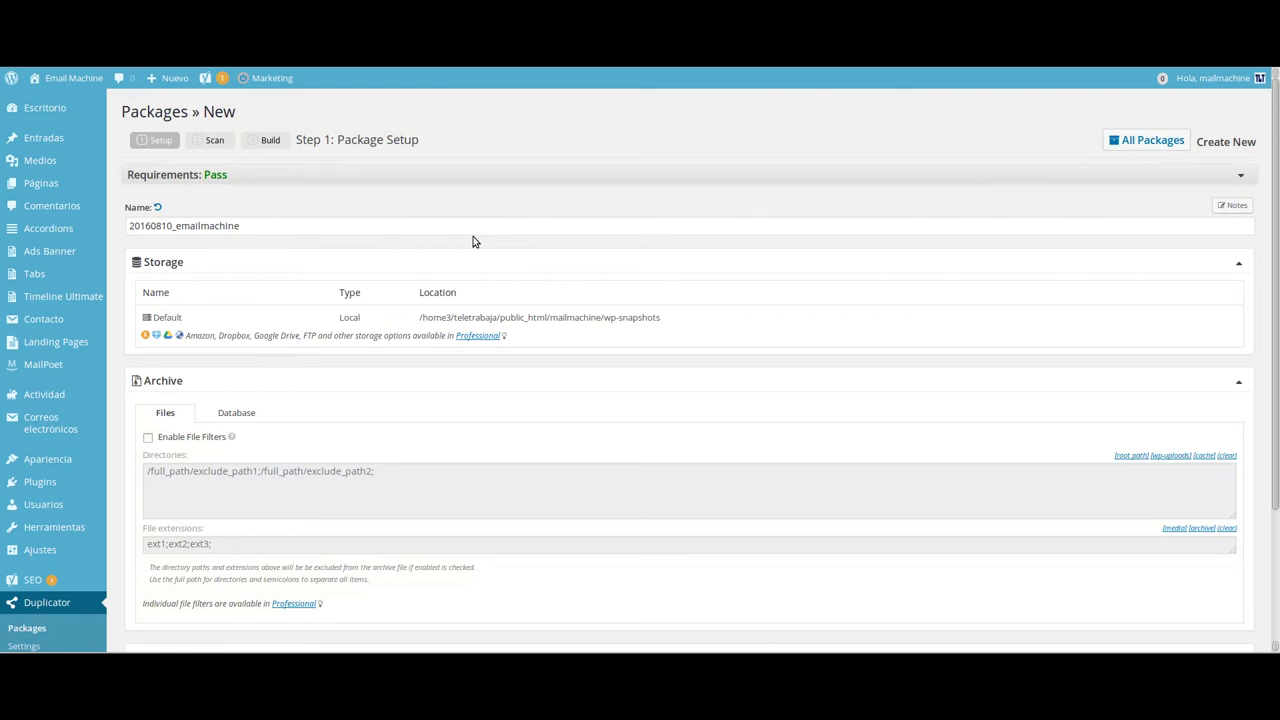
scroll(475, 241, down, 3)
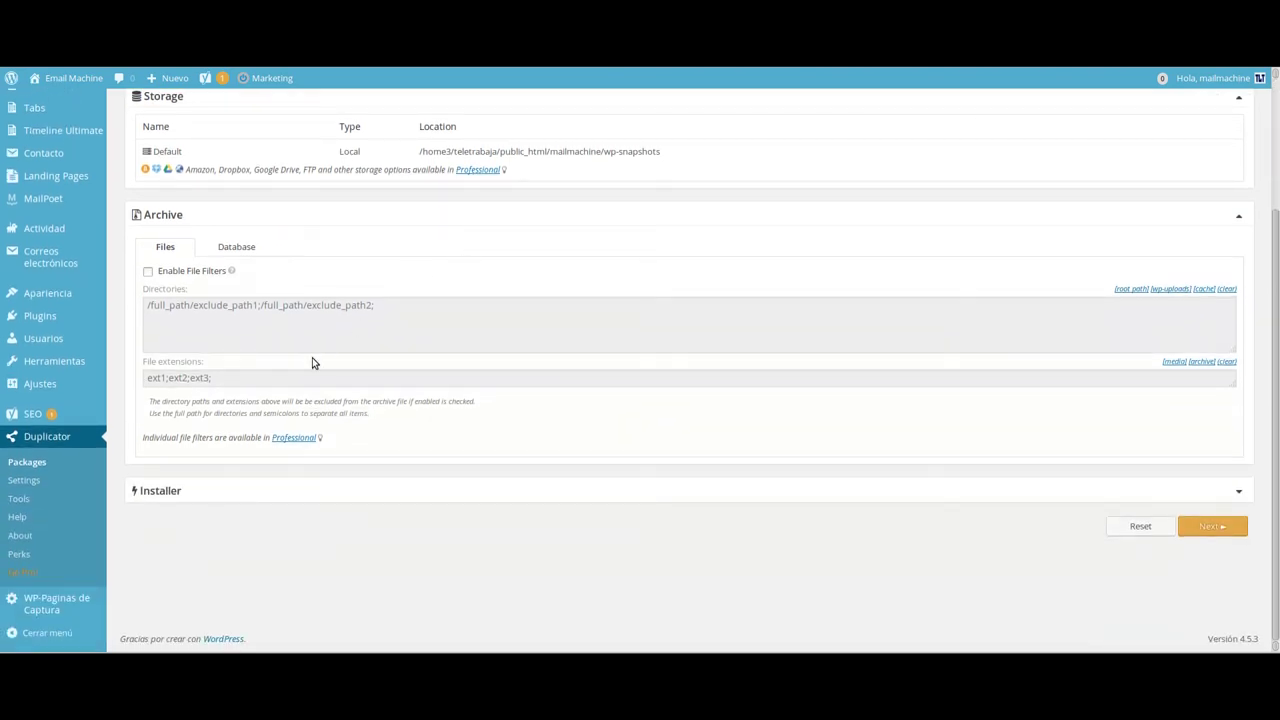
click(1213, 527)
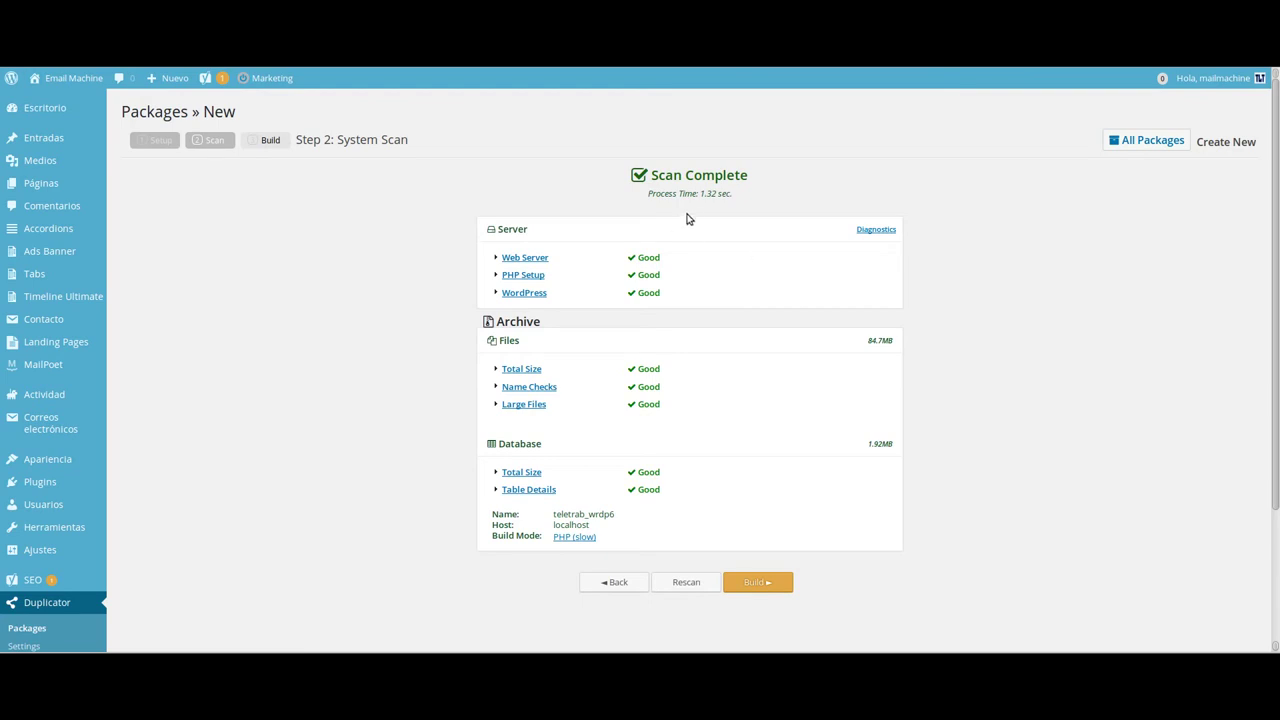
Review the server, archive and database scan results and build the package.
scroll(694, 214, down, 2)
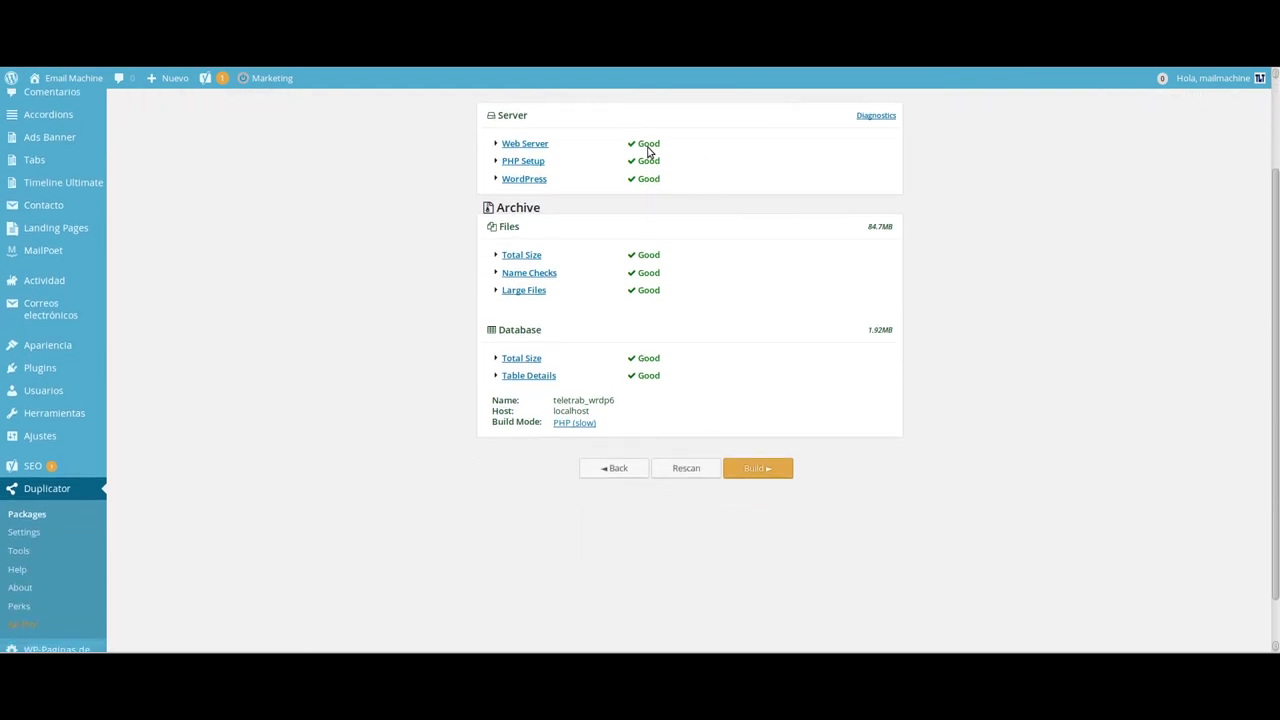
scroll(549, 175, up, 1)
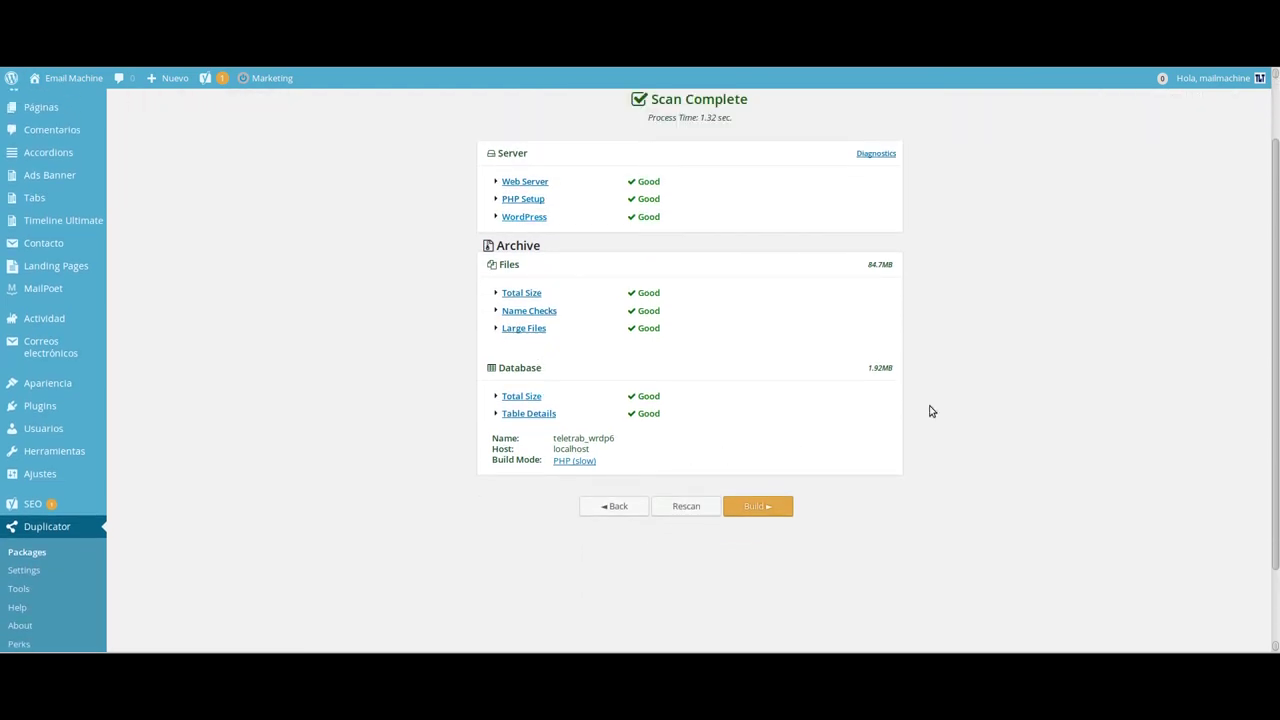
scroll(1080, 351, down, 2)
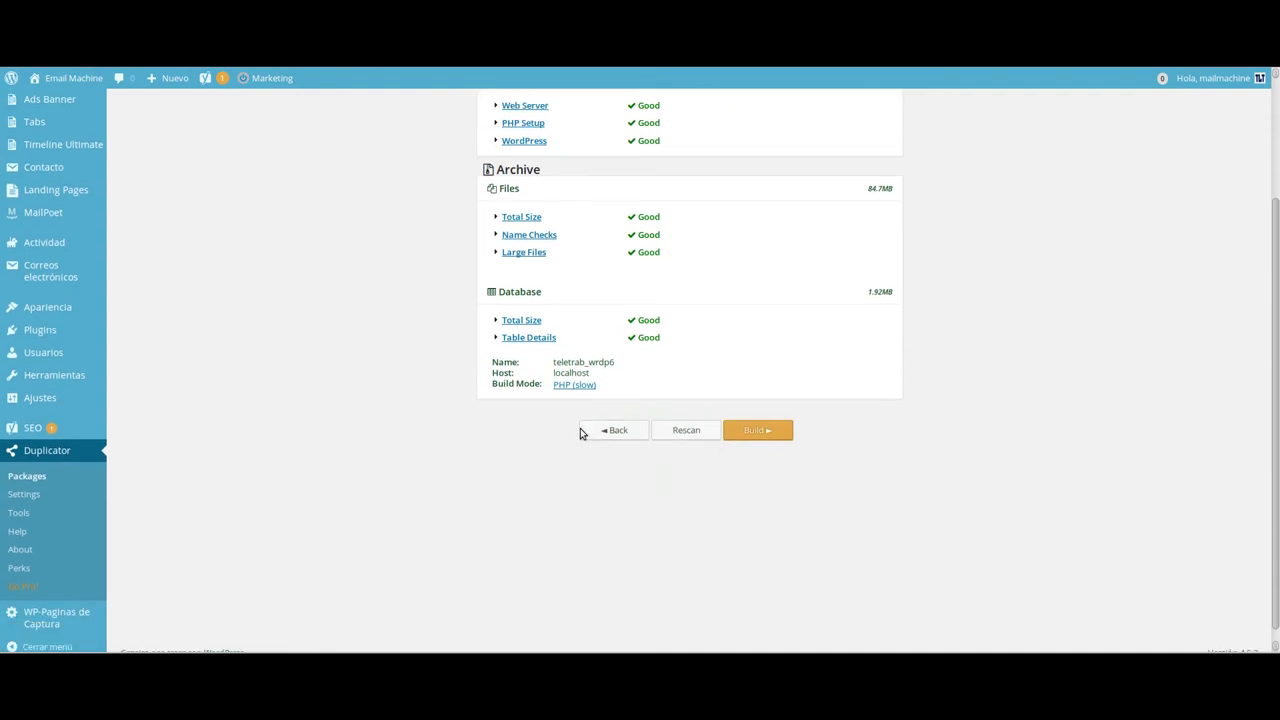
click(772, 433)
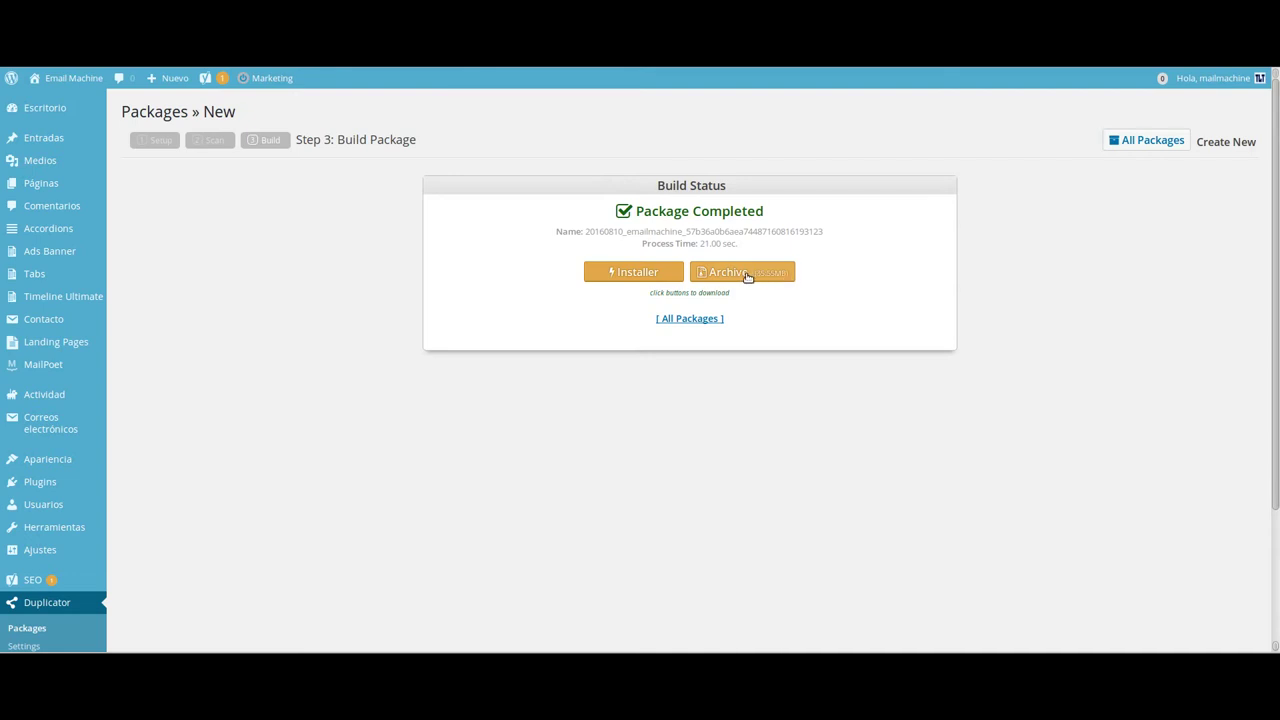
Download the package's installer.php and save it in the central autoresponder 1.0 folder.
click(628, 275)
click(631, 274)
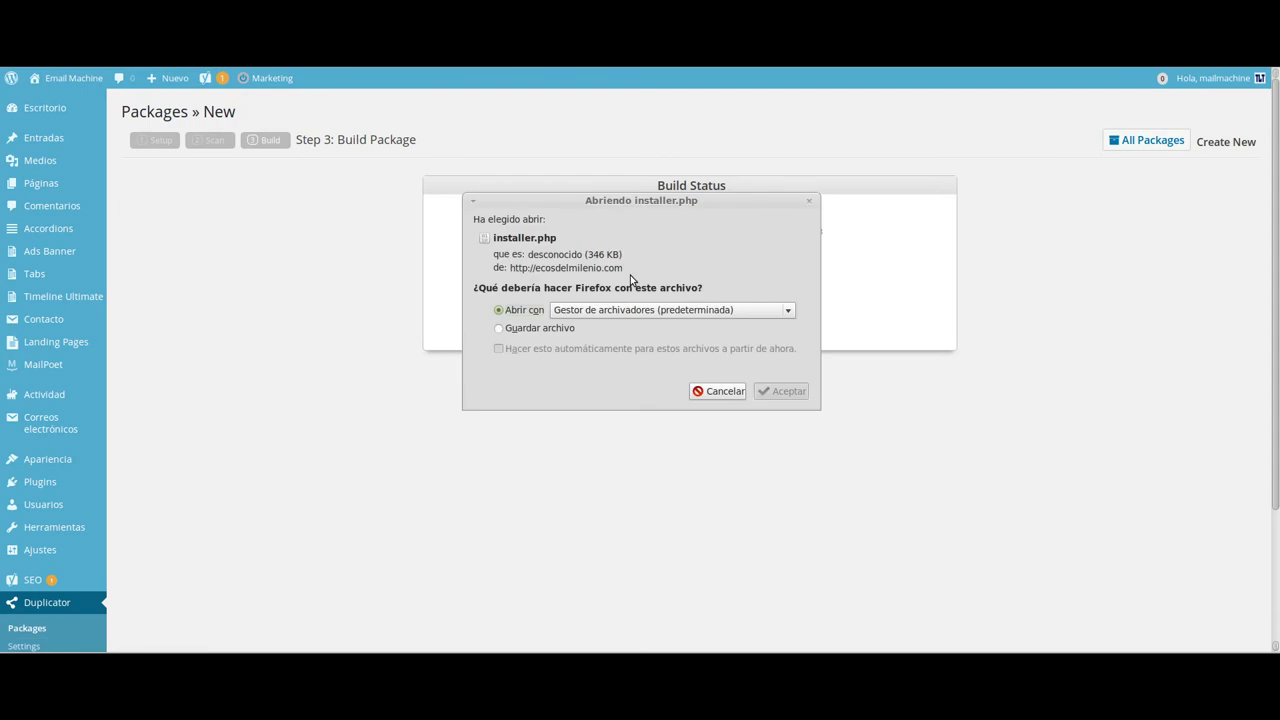
click(500, 330)
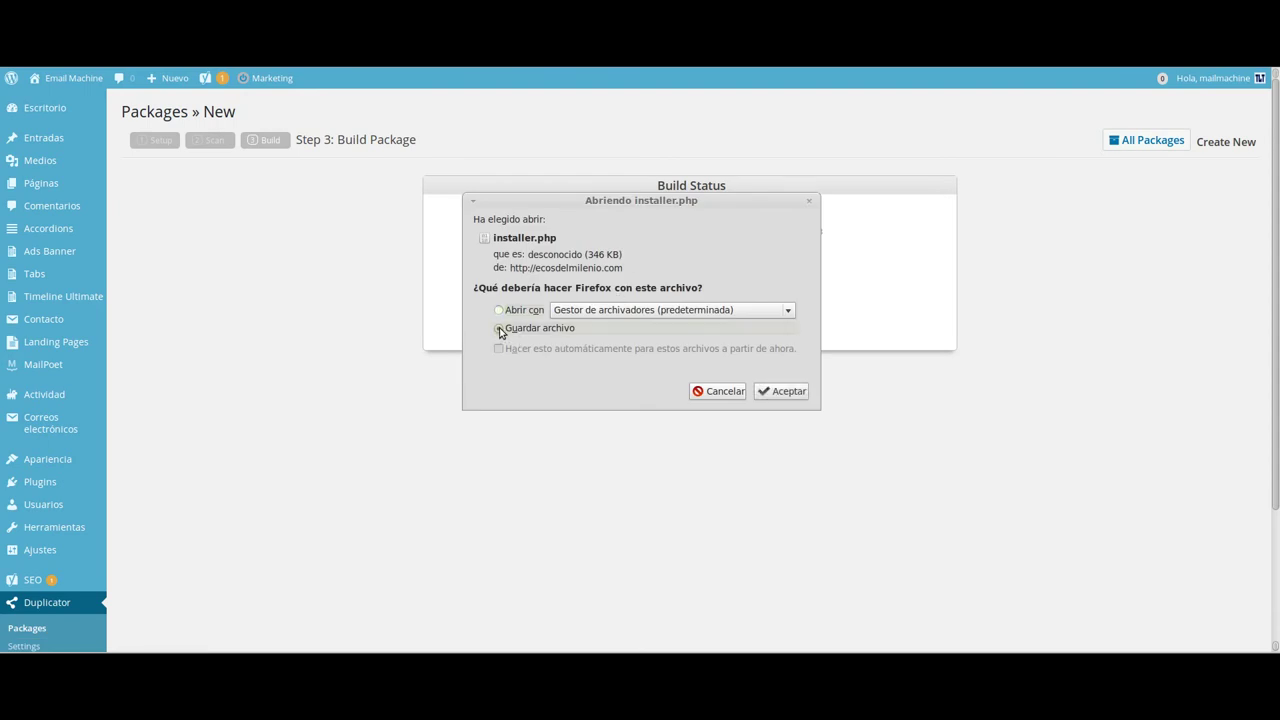
click(781, 391)
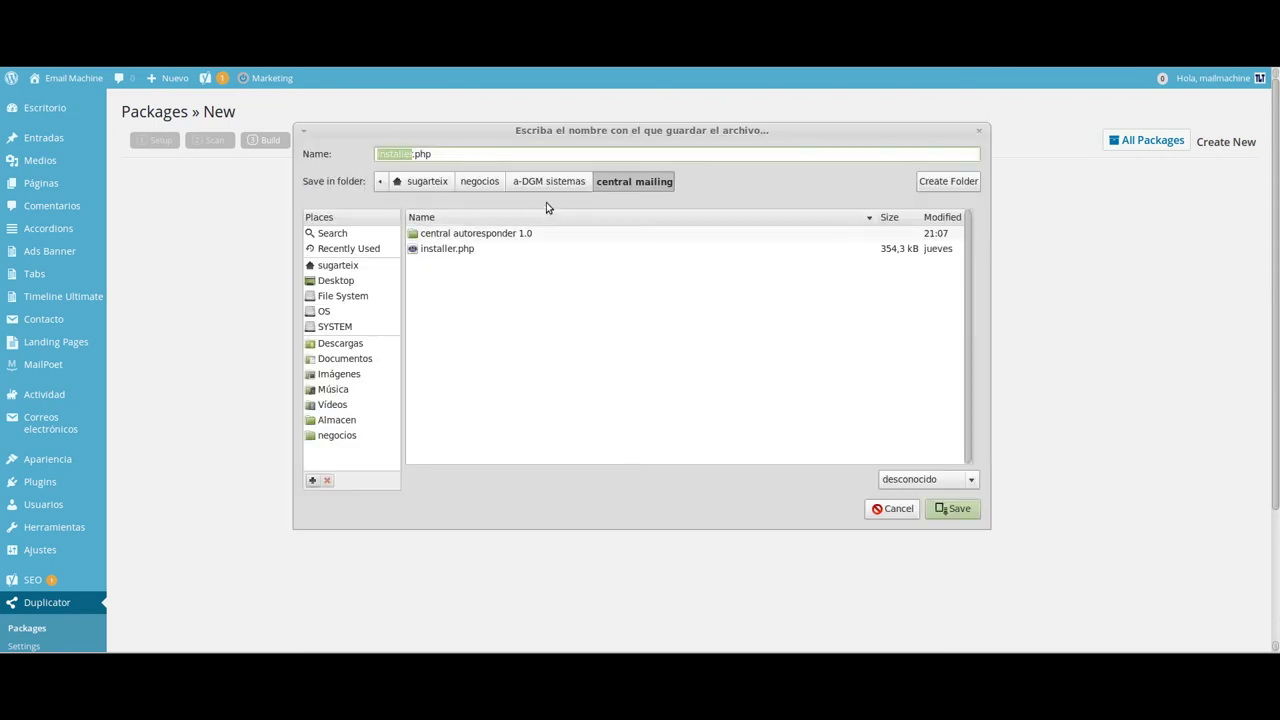
double_click(490, 238)
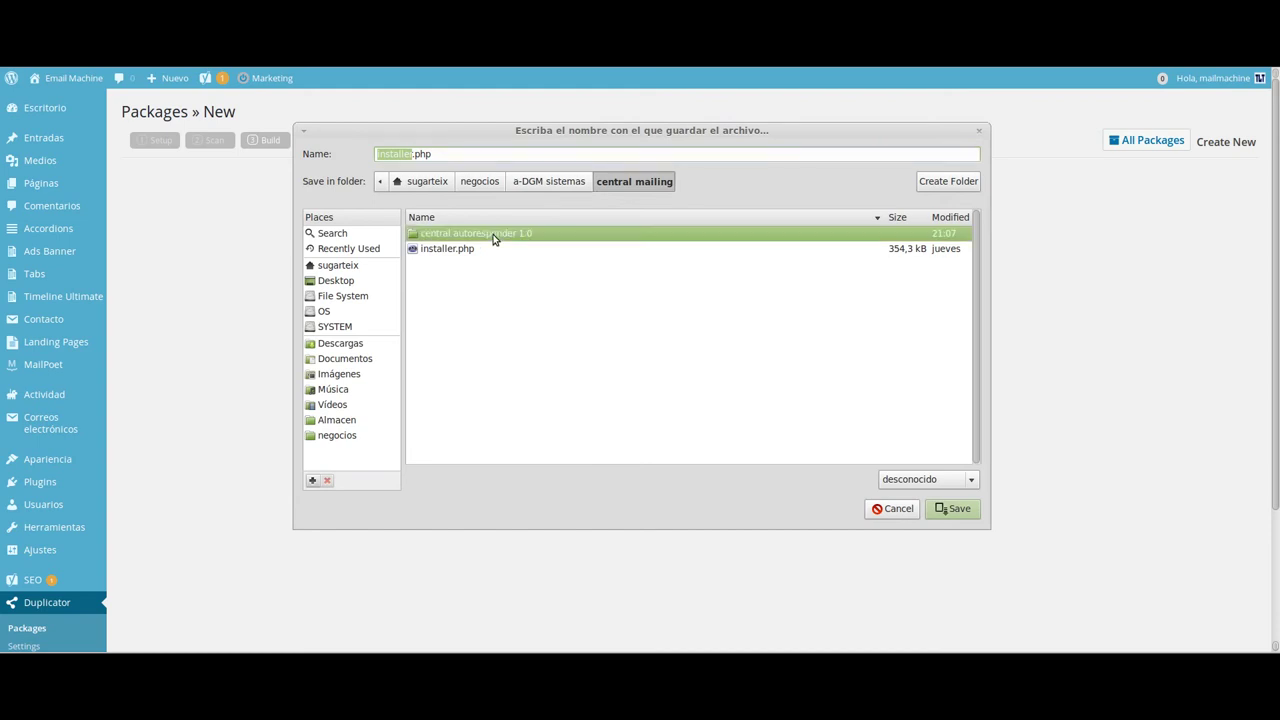
click(948, 509)
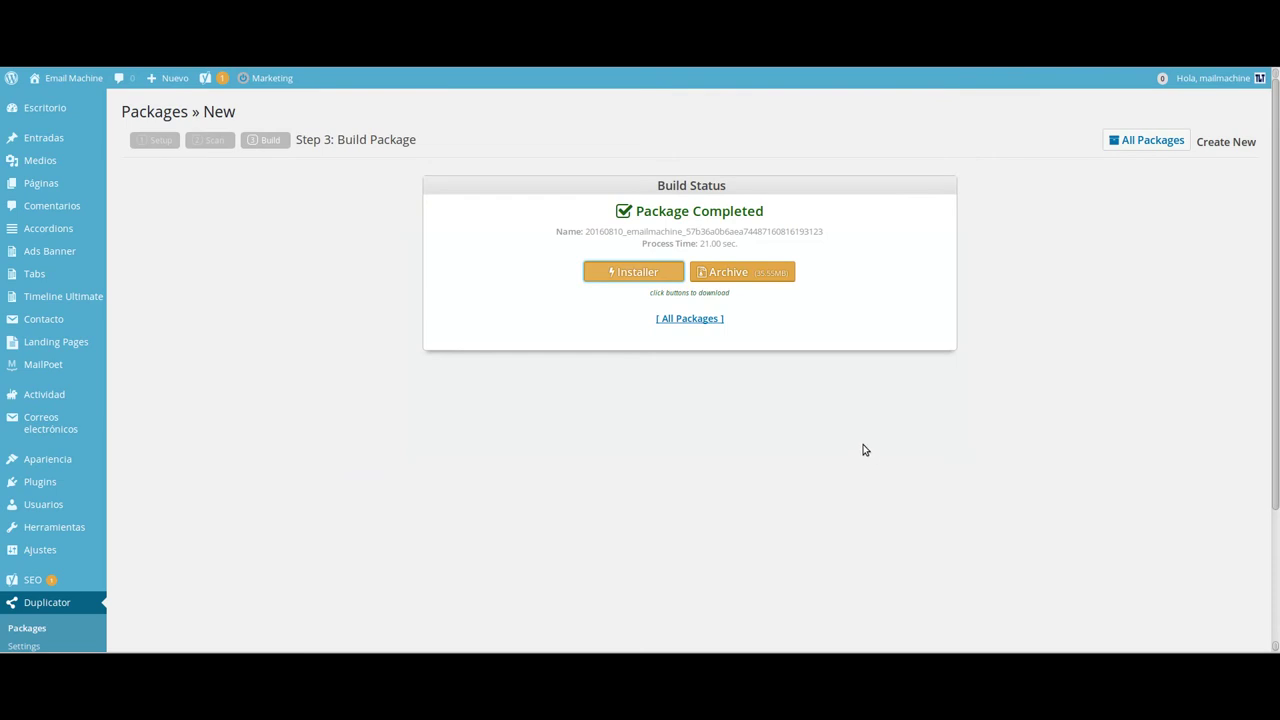
Download the package's zip archive and save it under its suggested name in the central autoresponder 1.0 folder.
click(760, 274)
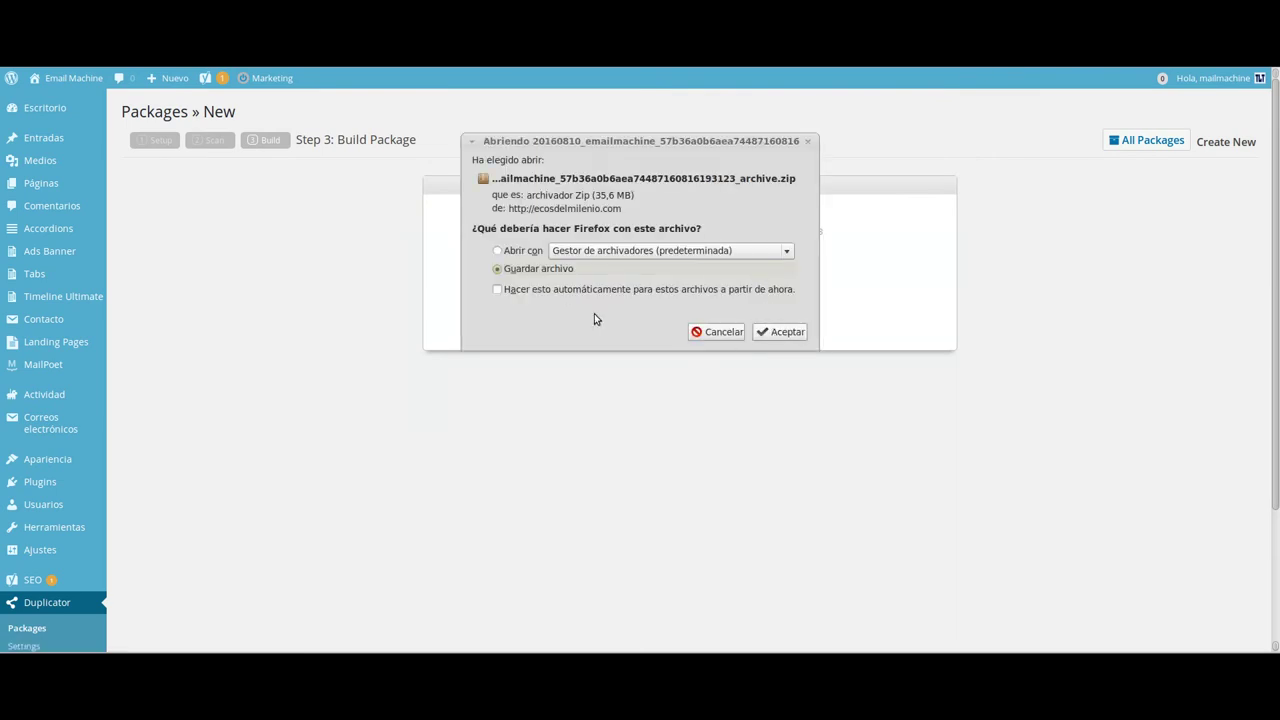
click(766, 333)
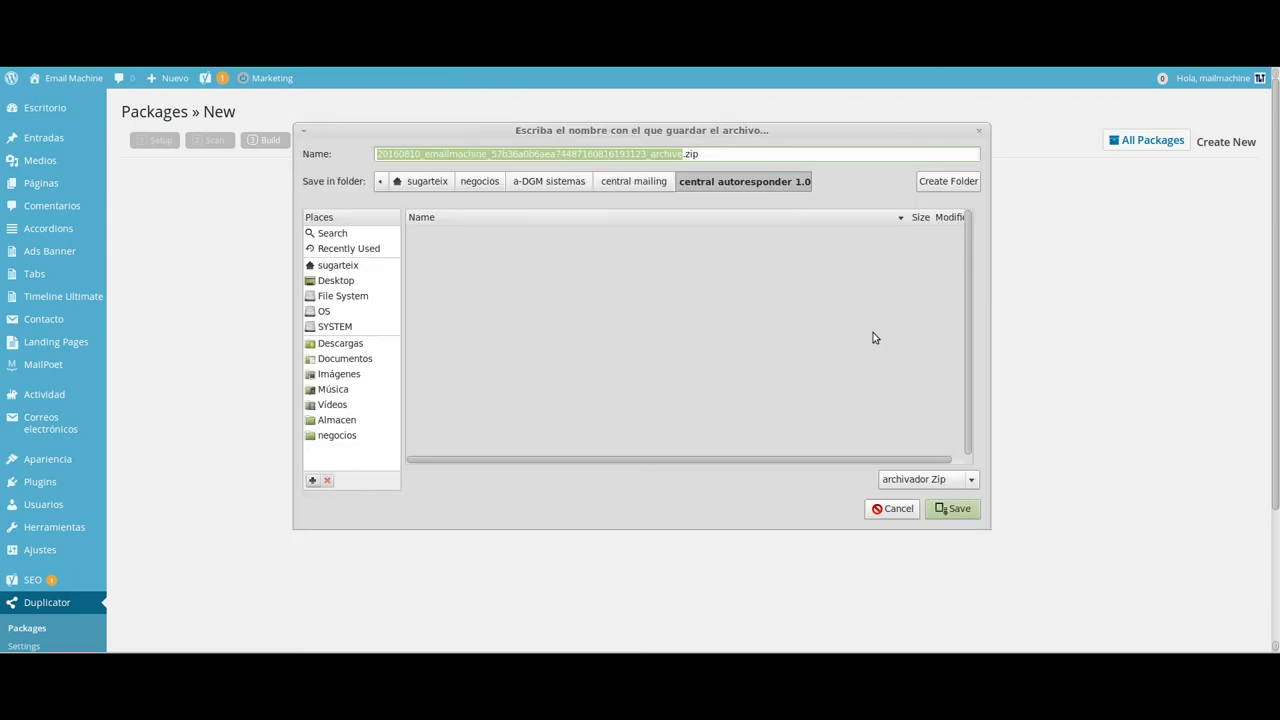
click(948, 512)
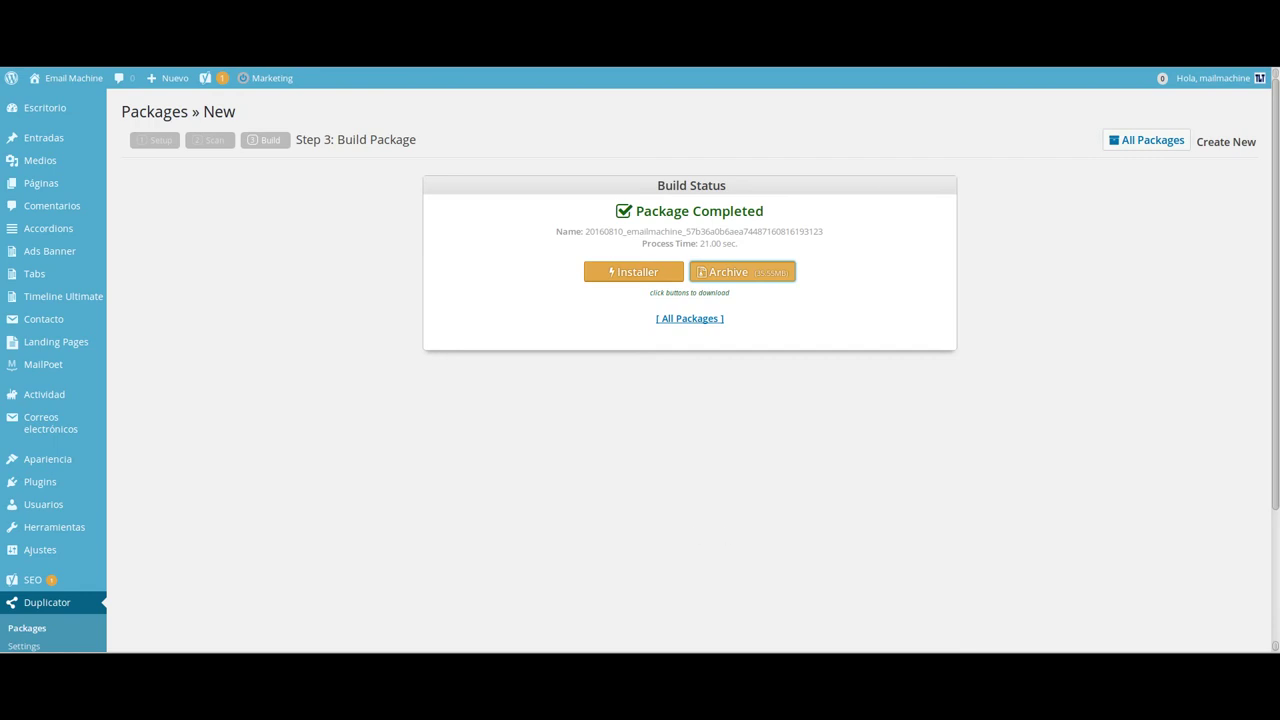
Switch to the file manager's central autoresponder 1.0 folder and select both the downloaded zip archive and installer.php.
click(1037, 88)
click(1107, 598)
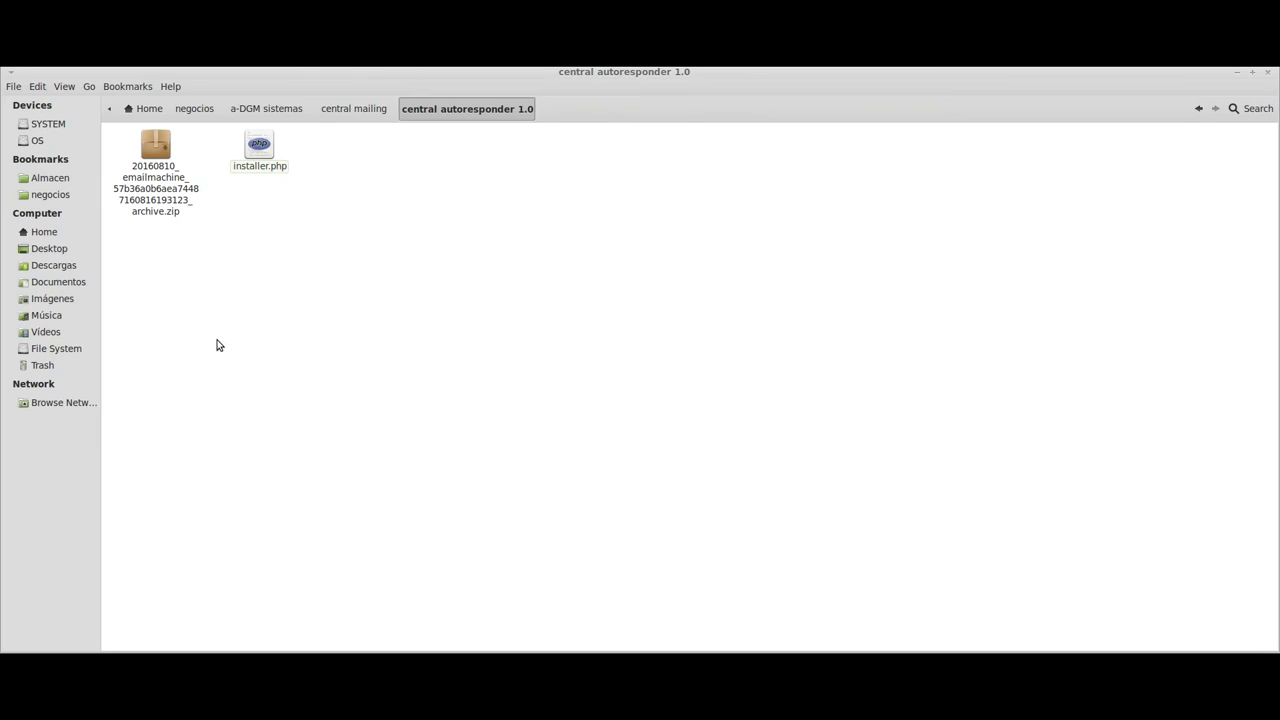
click(258, 148)
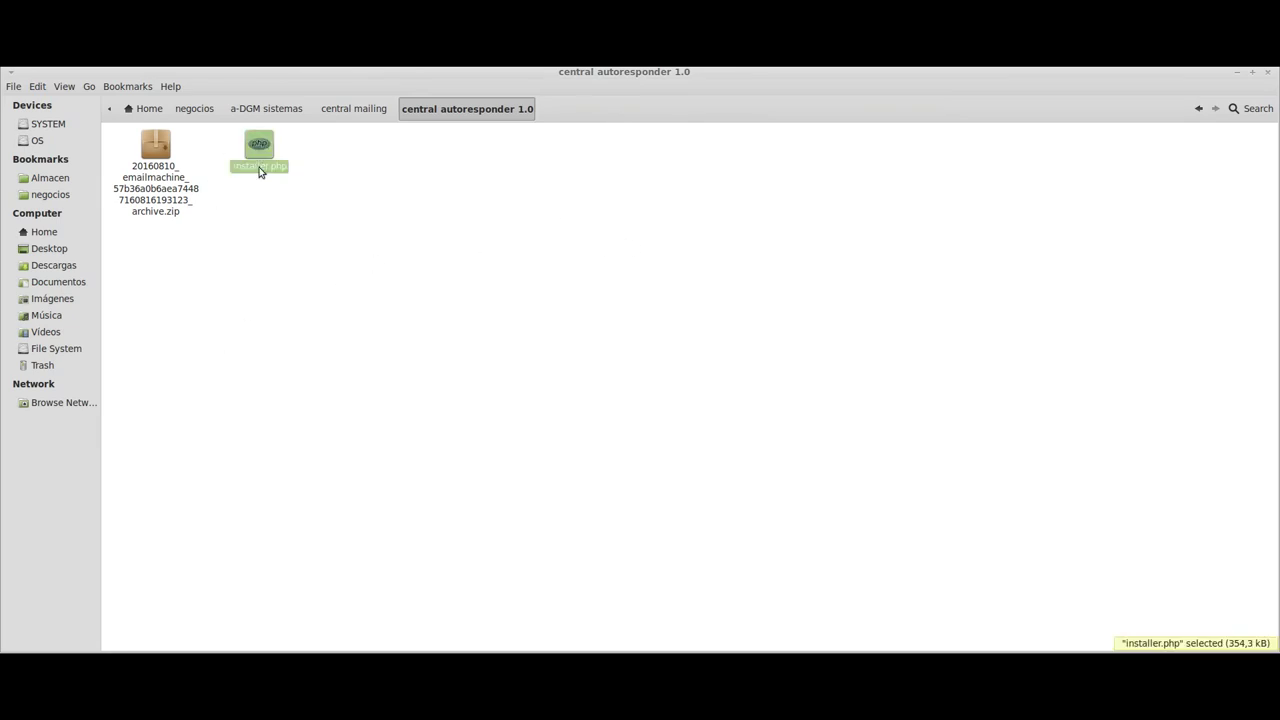
click(158, 152)
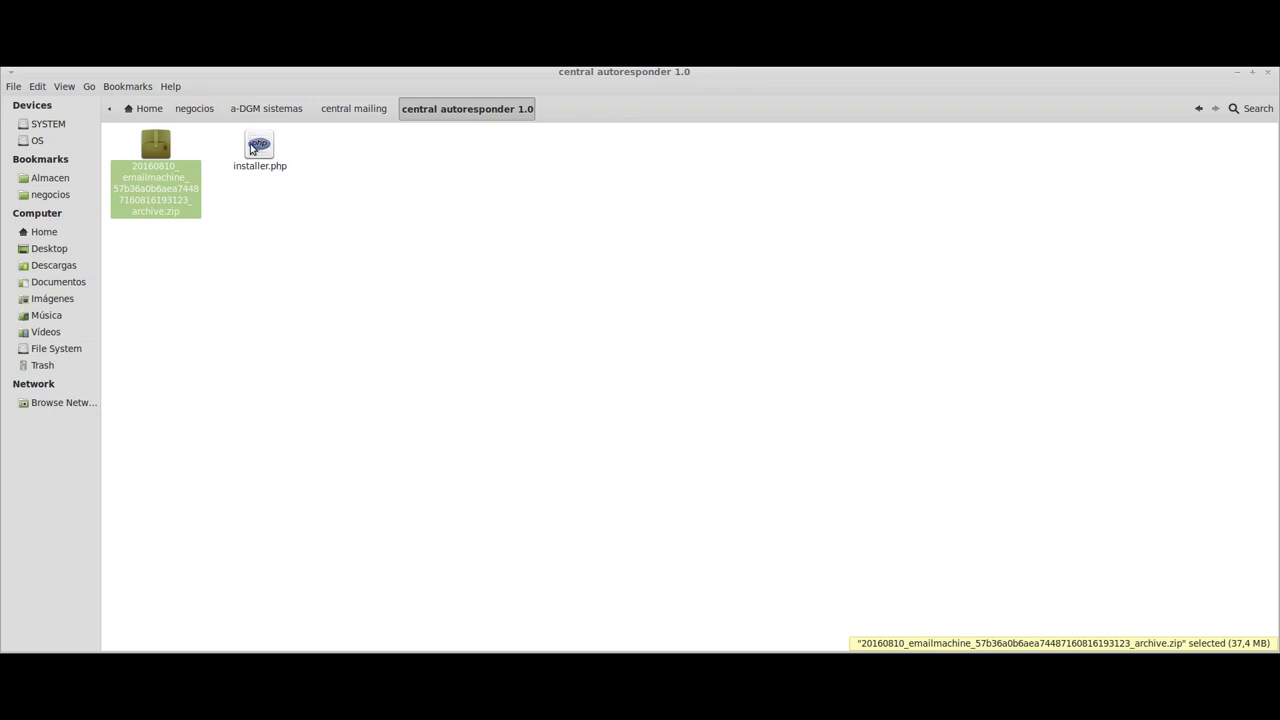
ctrl+click(276, 163)
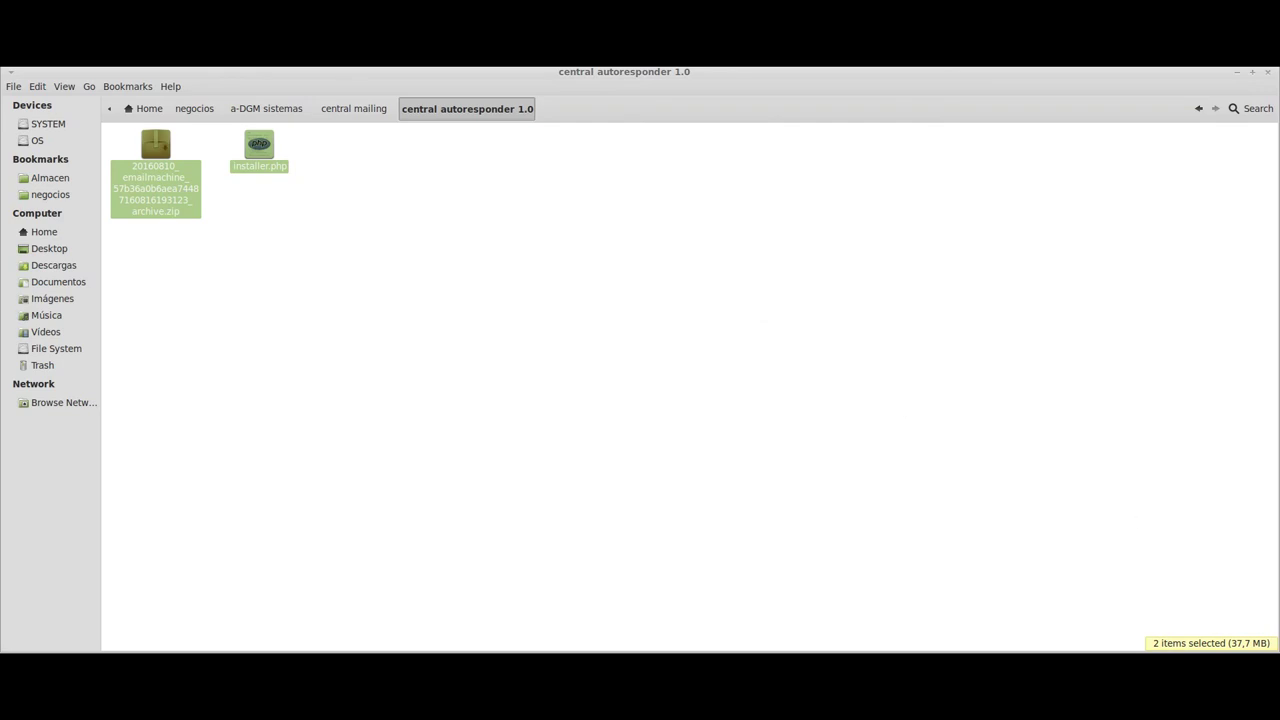
right_click(1165, 638)
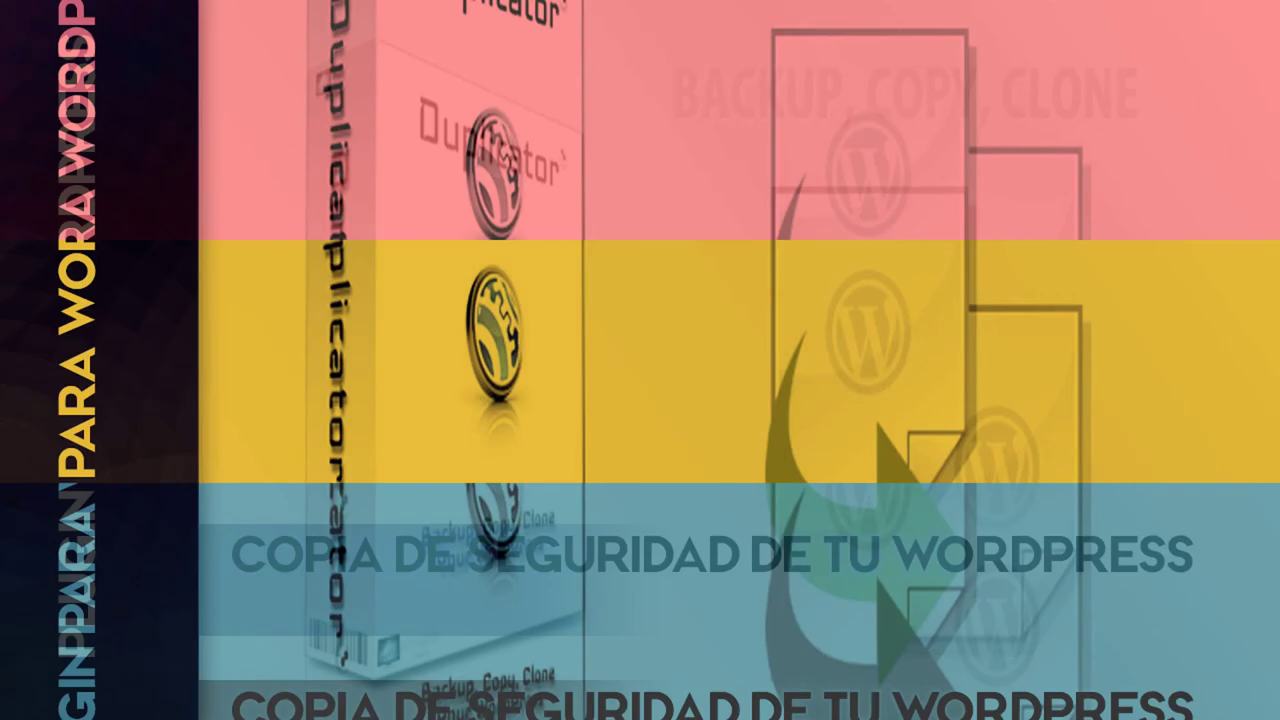